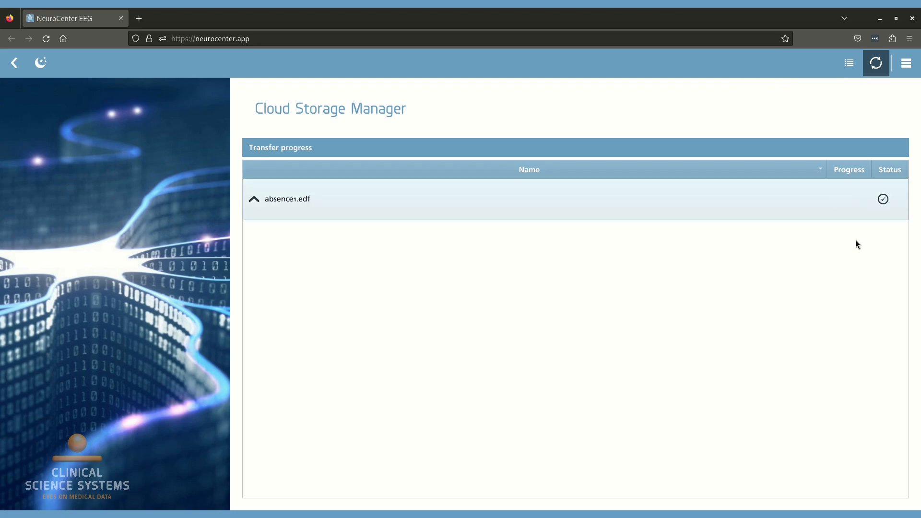
Check absence1.edf in the cloud storage file list and return to the start page
click(849, 63)
click(507, 245)
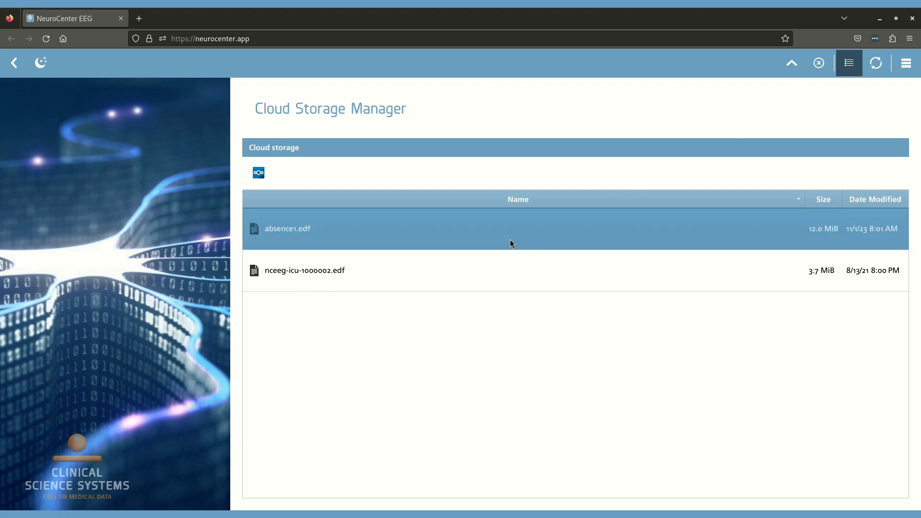
click(13, 62)
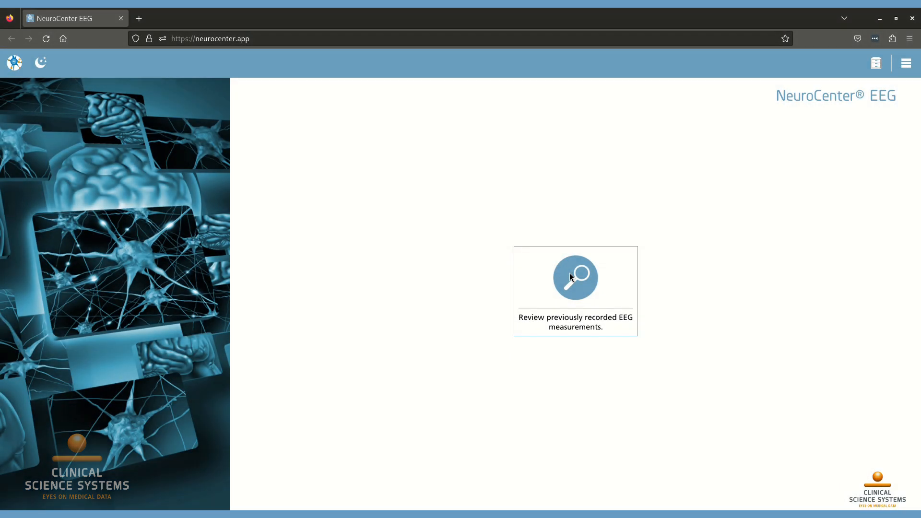
Open absence1.edf from the online cloud storage for EEG review
click(569, 274)
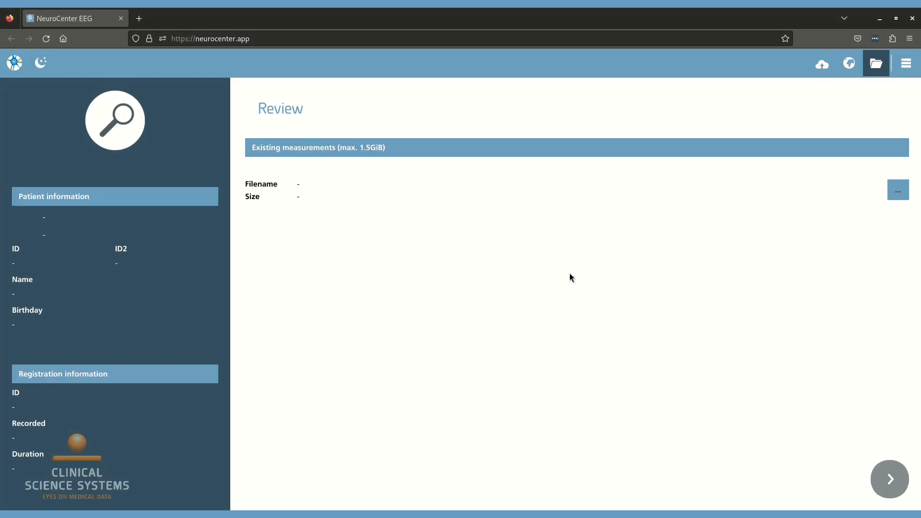
click(821, 66)
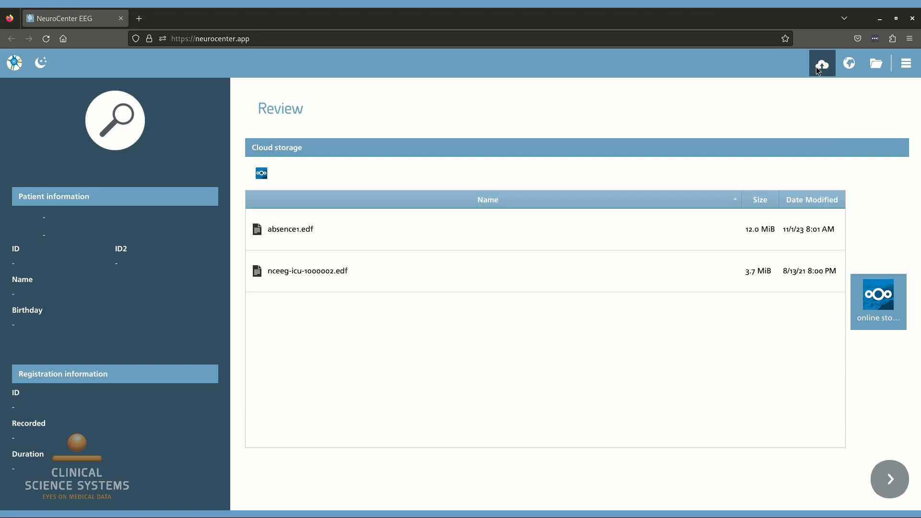
click(366, 232)
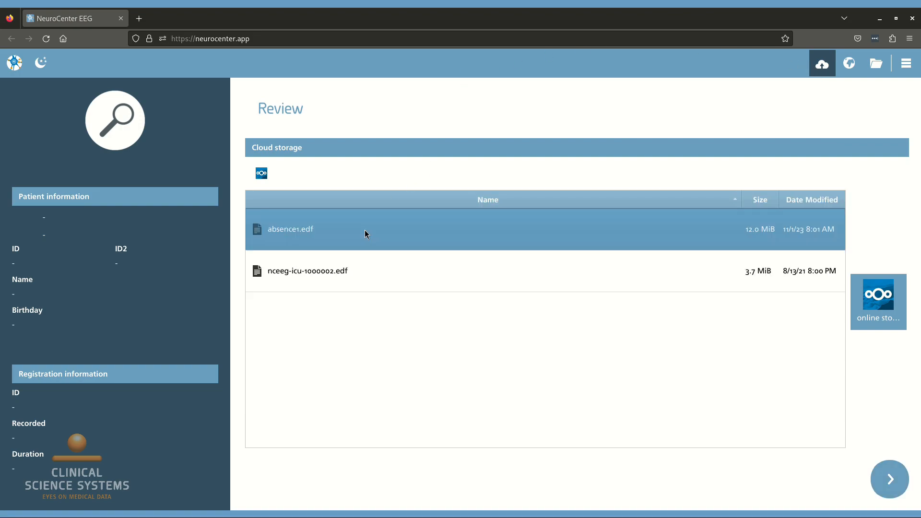
click(888, 484)
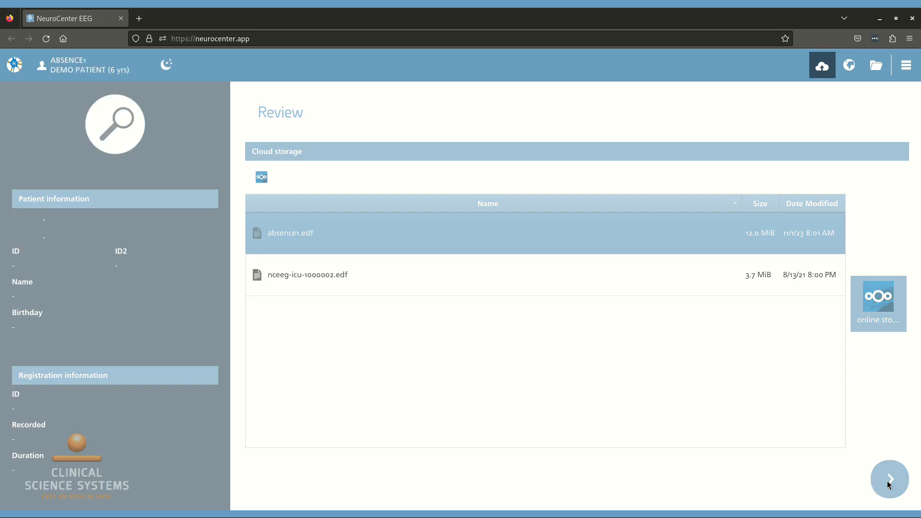
click(889, 481)
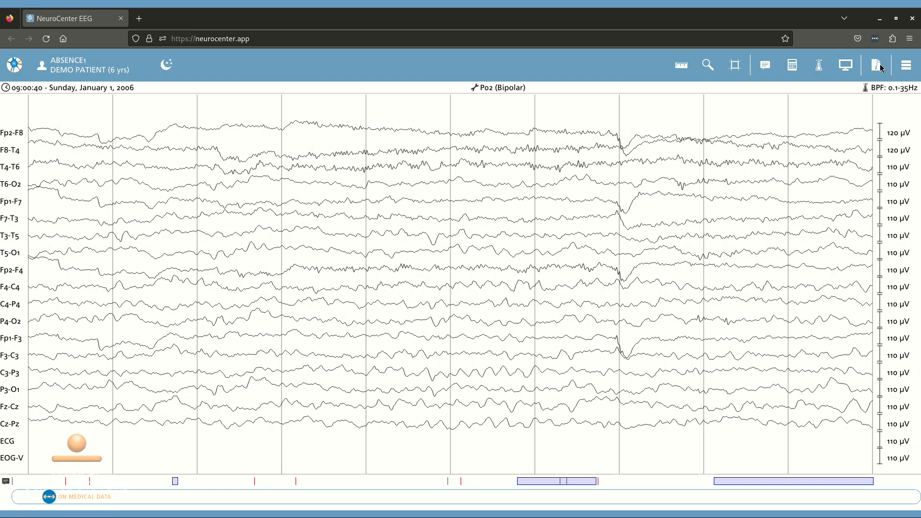
Show the recording's file information and download absence1.edf
click(878, 65)
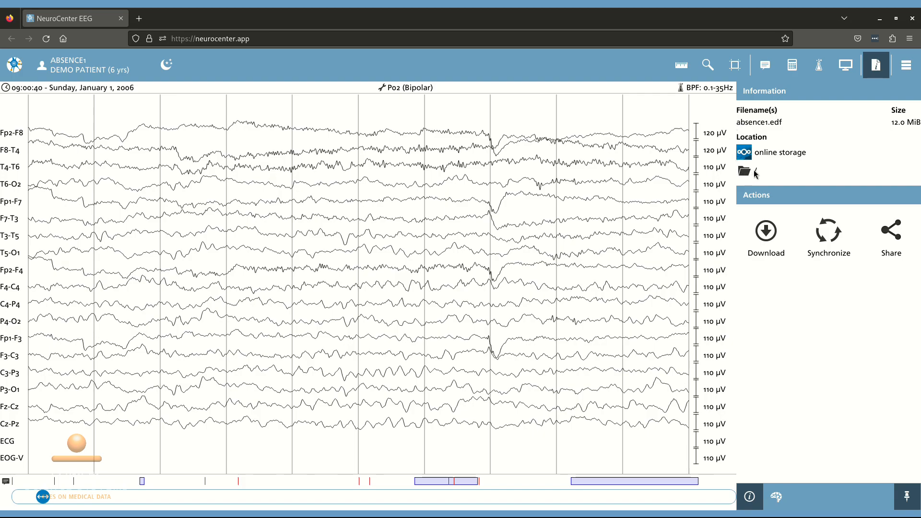
click(763, 251)
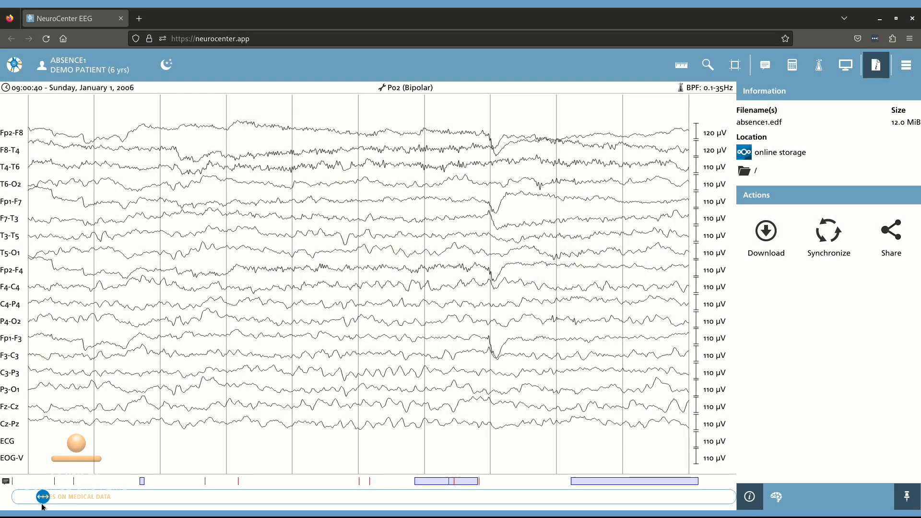
Mark a time selection about 1.7 s long near the start of the recording, shortly after the first "Ogen open" marker
drag(40, 502, 506, 500)
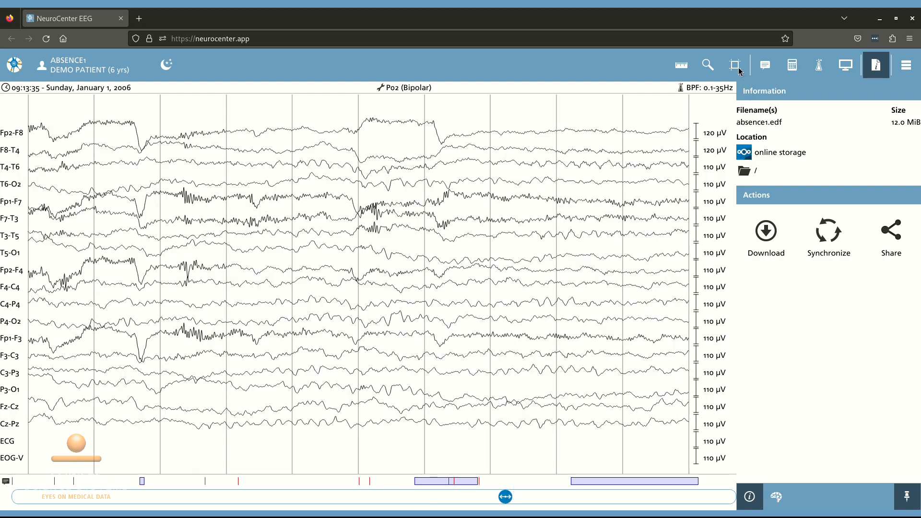
click(739, 70)
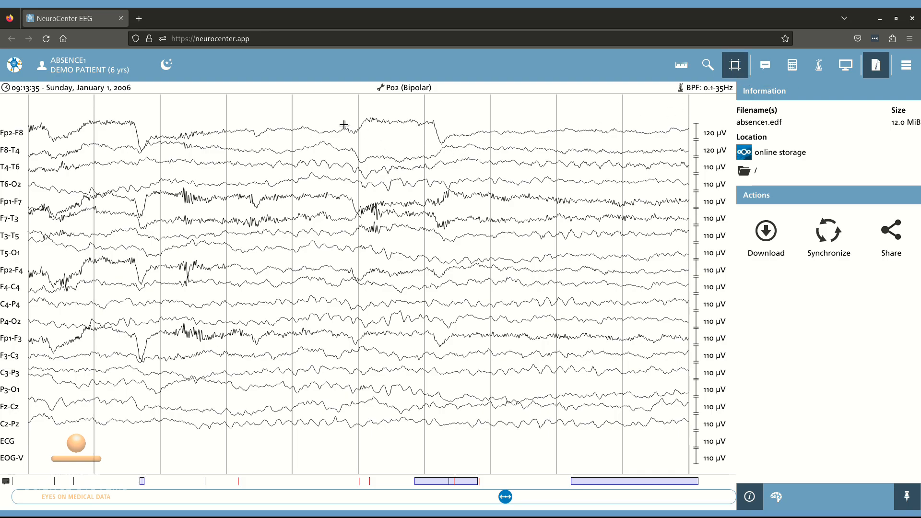
drag(504, 497, 1, 507)
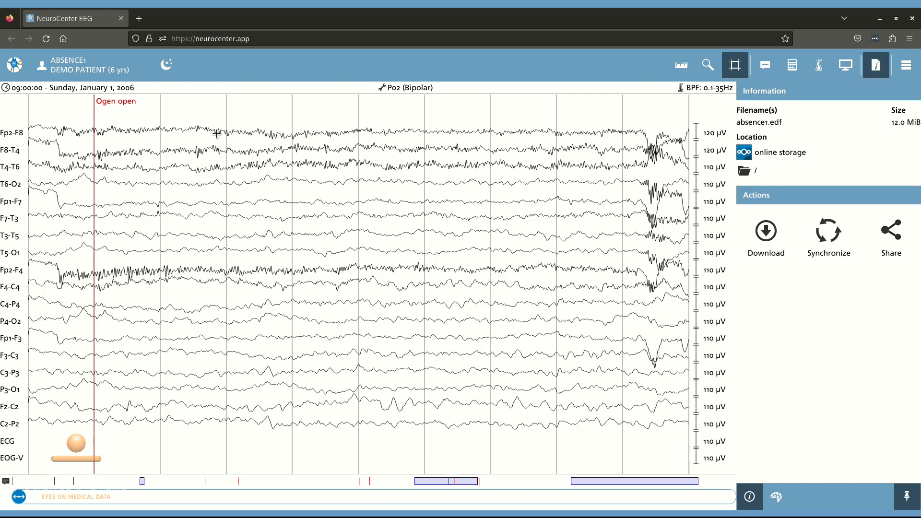
click(207, 113)
click(318, 112)
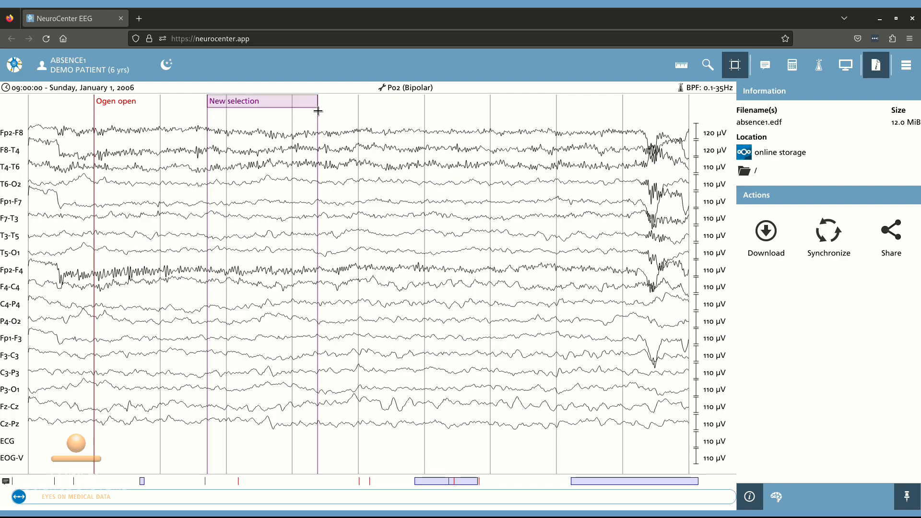
Save the new selection as an annotation named "Test" and jump to it from the annotations list
click(769, 67)
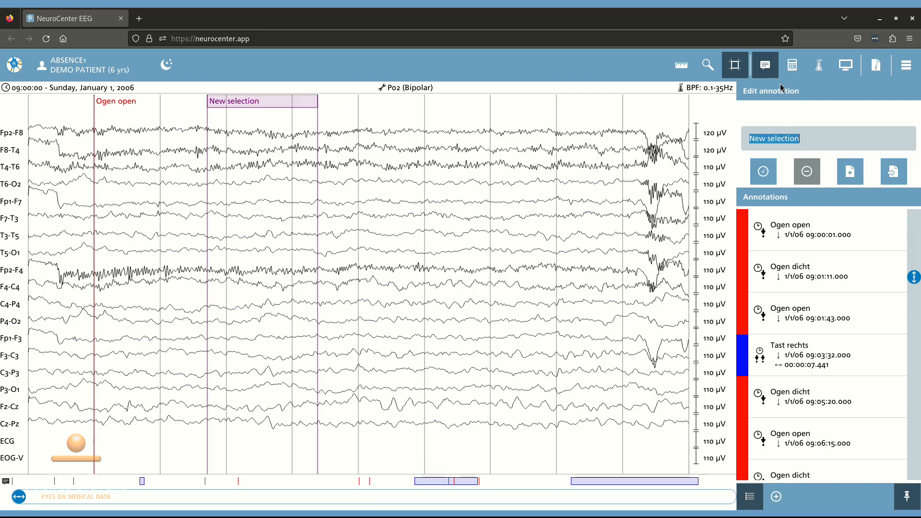
click(811, 138)
key(ctrl+a)
text(Tes)
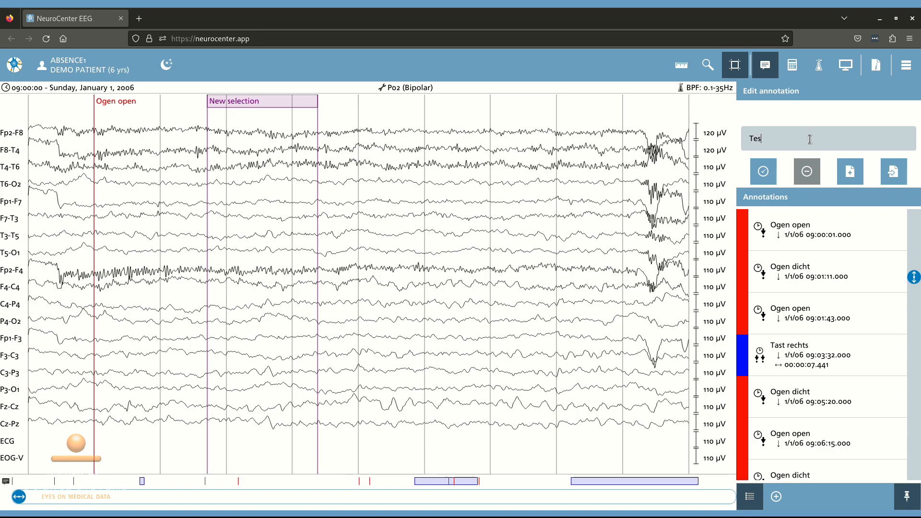
text(t)
key(Return)
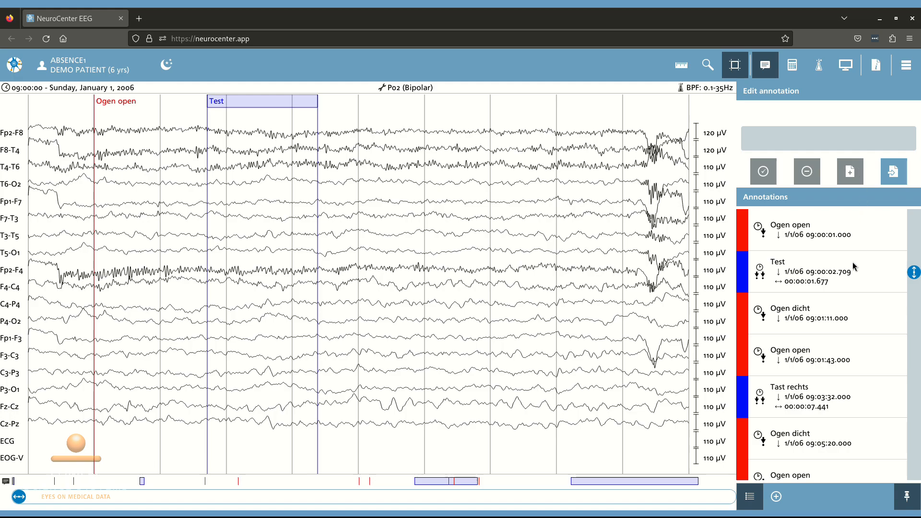
click(817, 267)
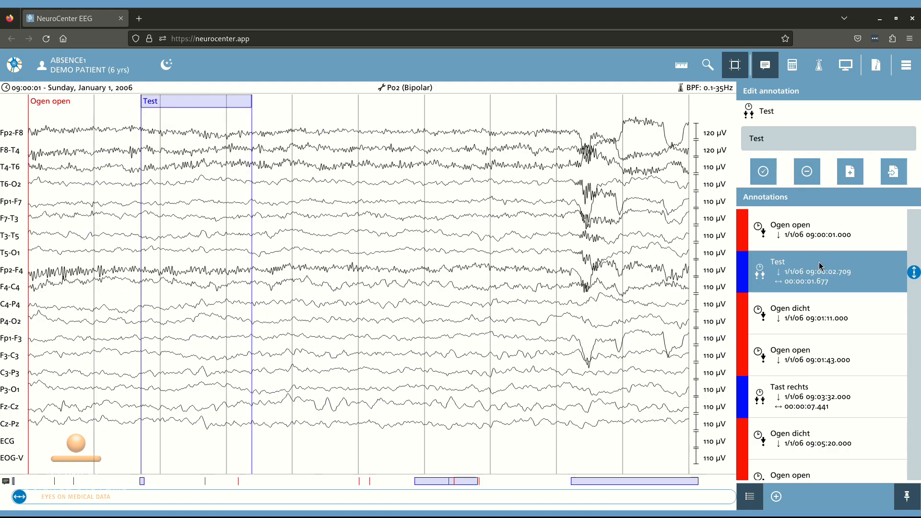
Synchronize the annotated recording absence1.edf with the online storage
click(875, 66)
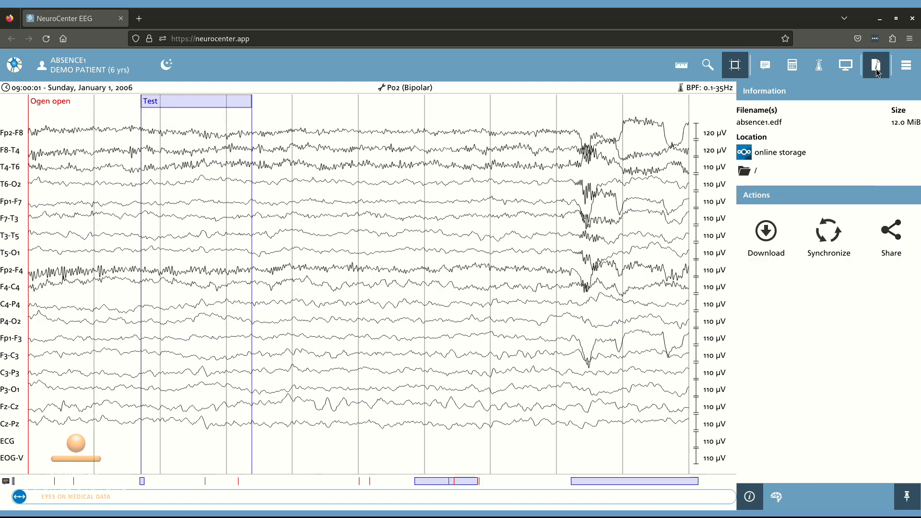
click(837, 239)
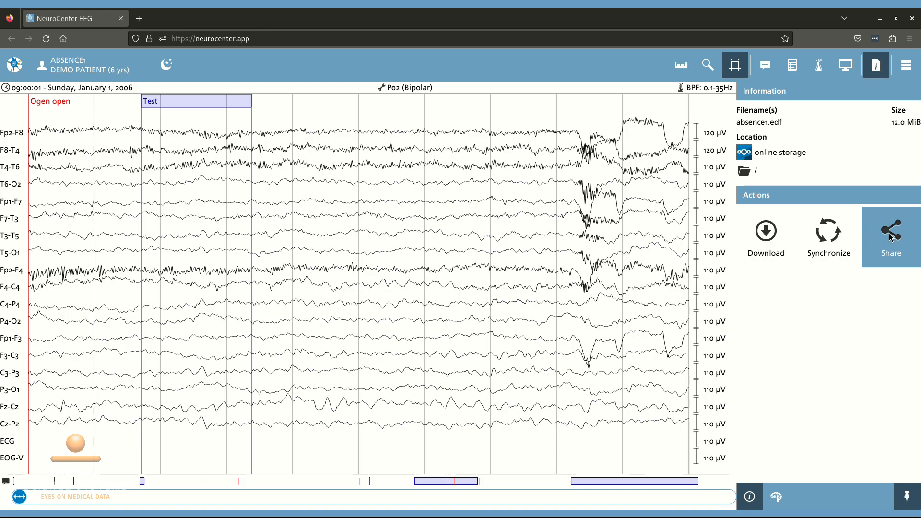
Share the recording through a public link and open that link
click(888, 233)
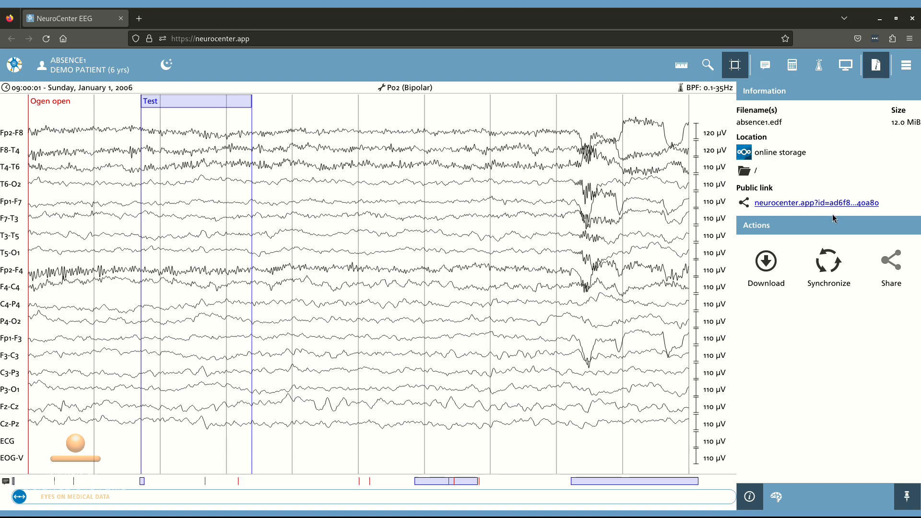
click(810, 203)
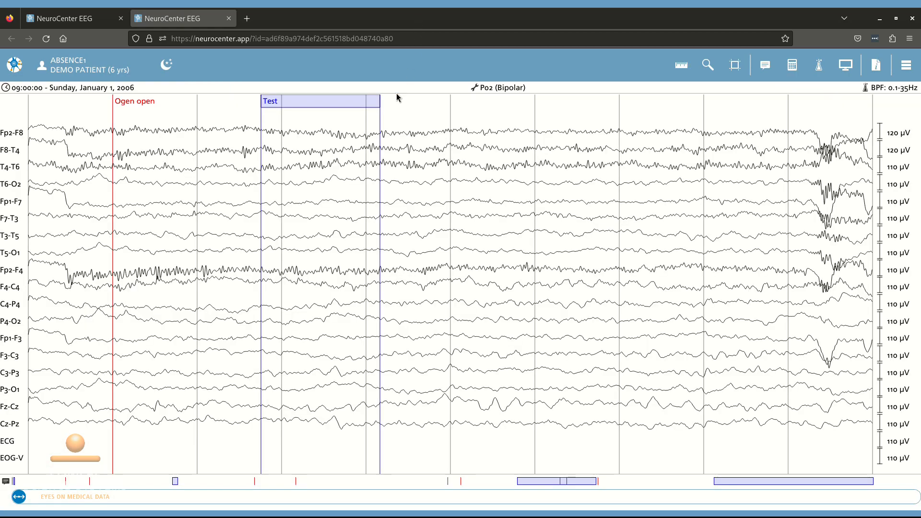
Examine the shared recording's later EEG traces, its file information and the full list of its signals
key(Right)
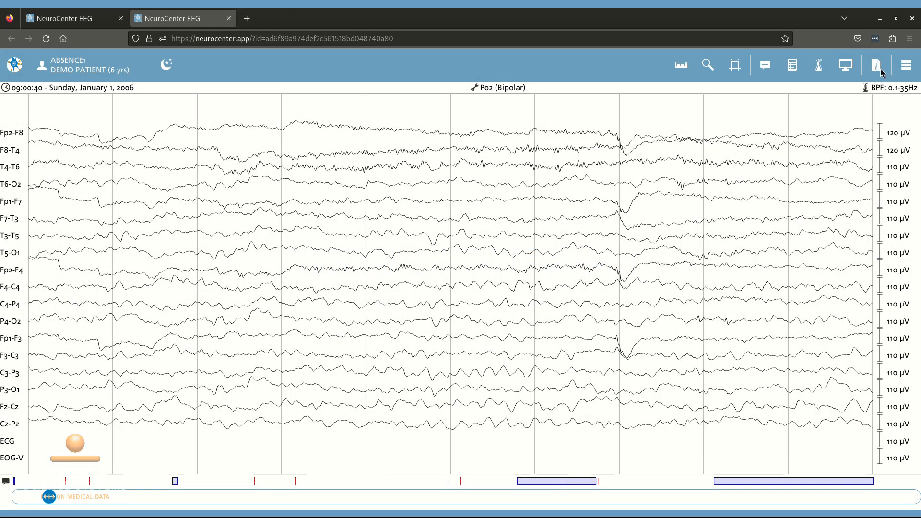
click(880, 69)
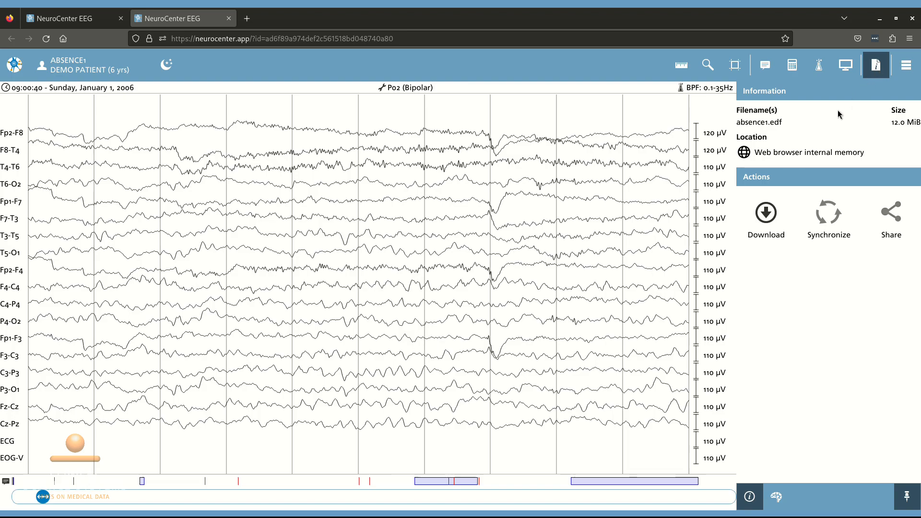
click(780, 501)
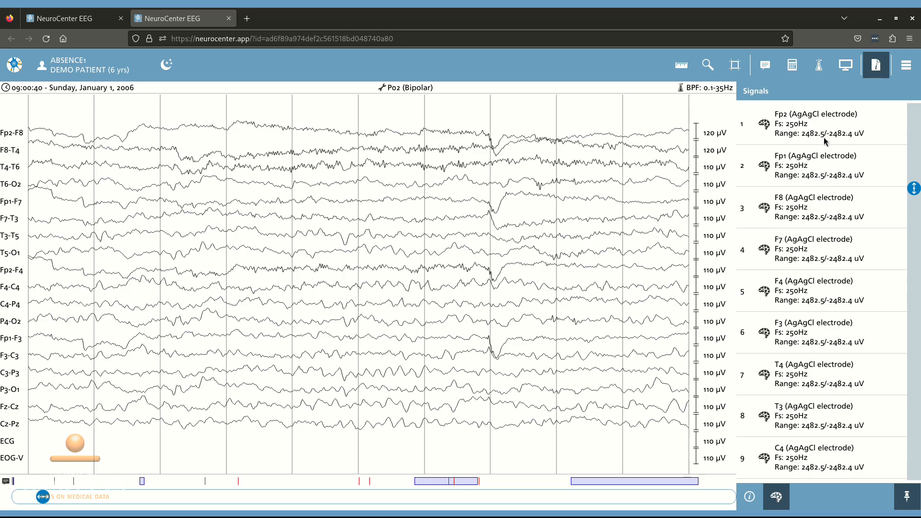
scroll(825, 139, down, 10)
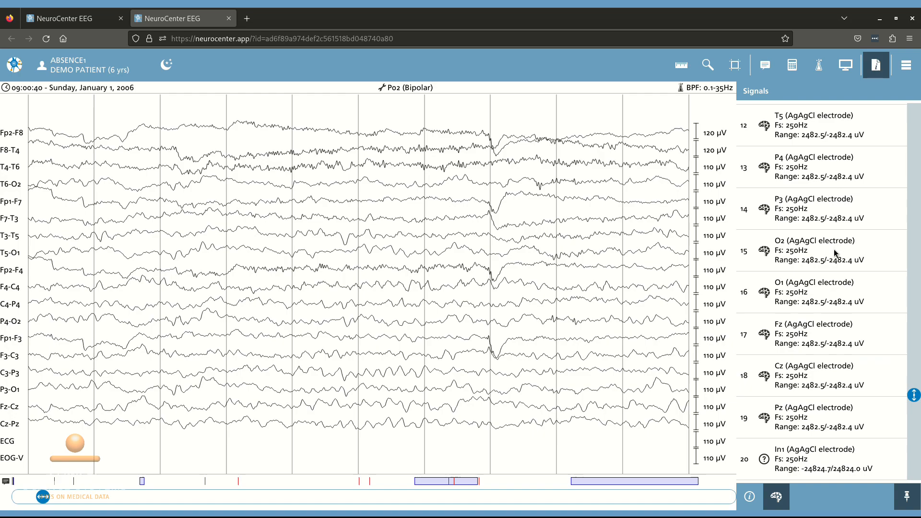
scroll(832, 251, down, 1)
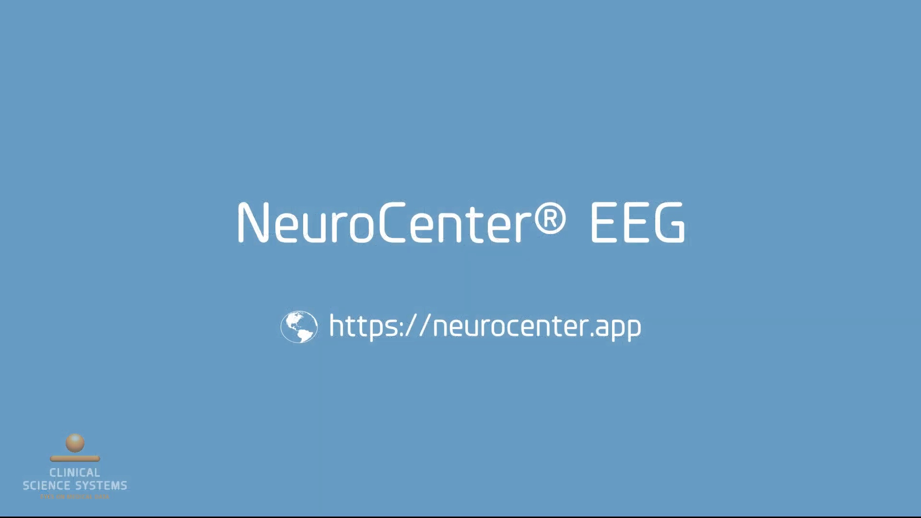